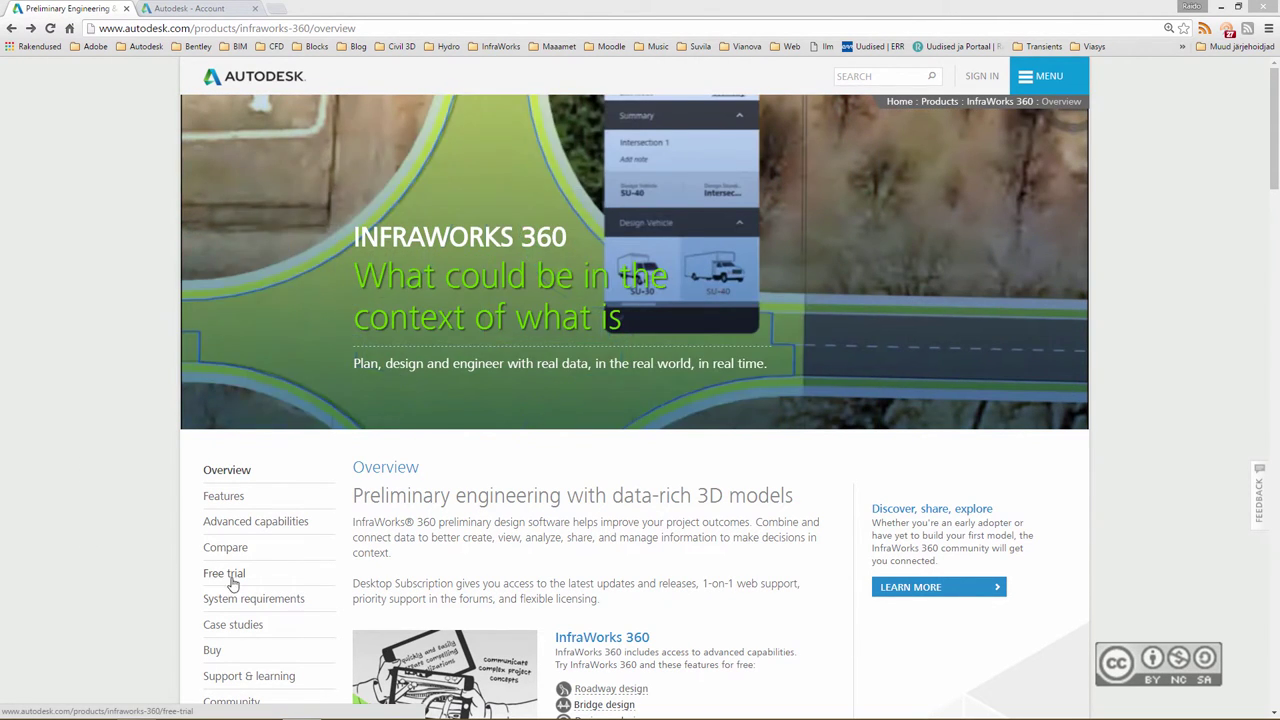
{"action": "left_click", "coordinate": [224, 576]}
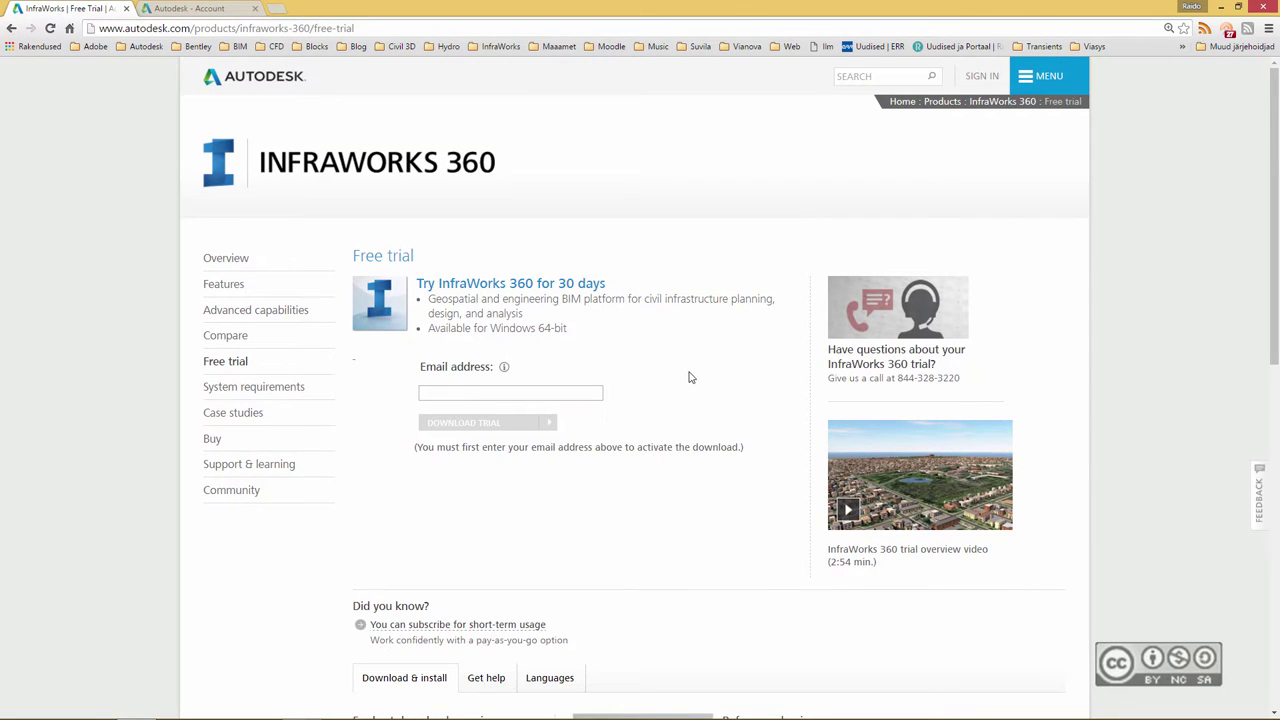
{"action": "left_click", "coordinate": [590, 392]}
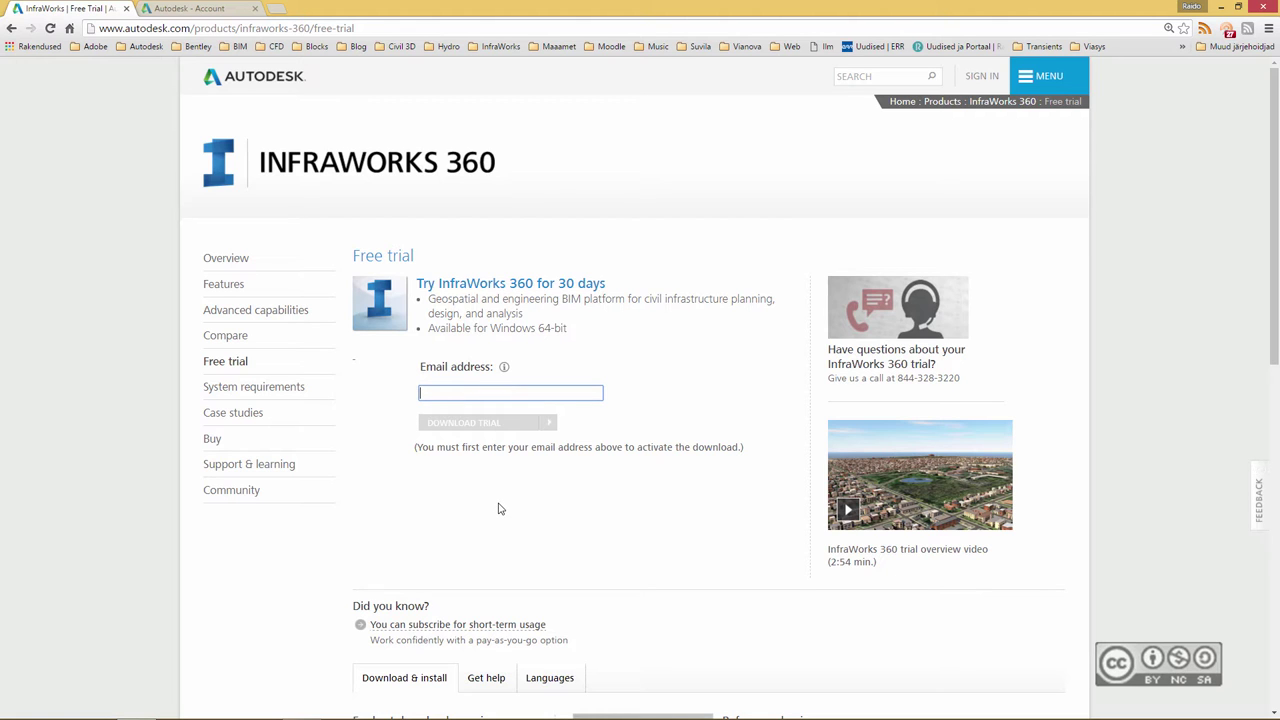
{"action": "scroll", "coordinate": [475, 490], "scroll_direction": "down", "scroll_amount": 10}
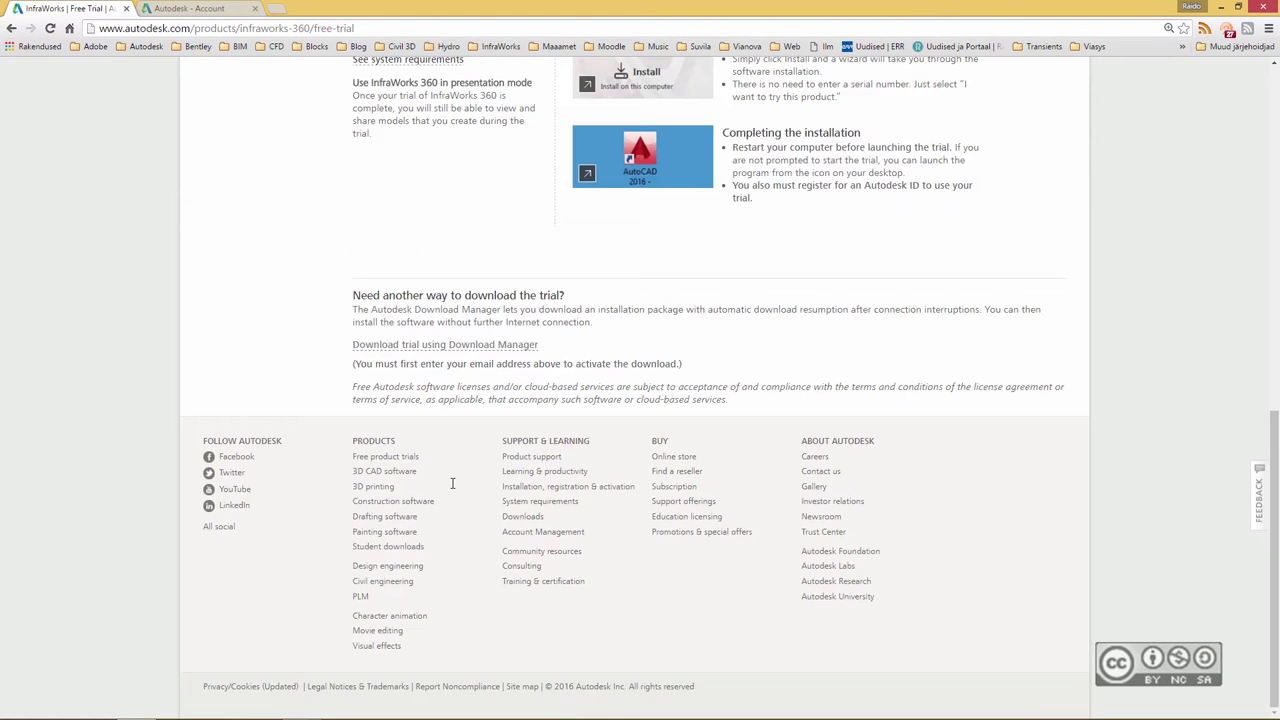
{"action": "left_click", "coordinate": [519, 346]}
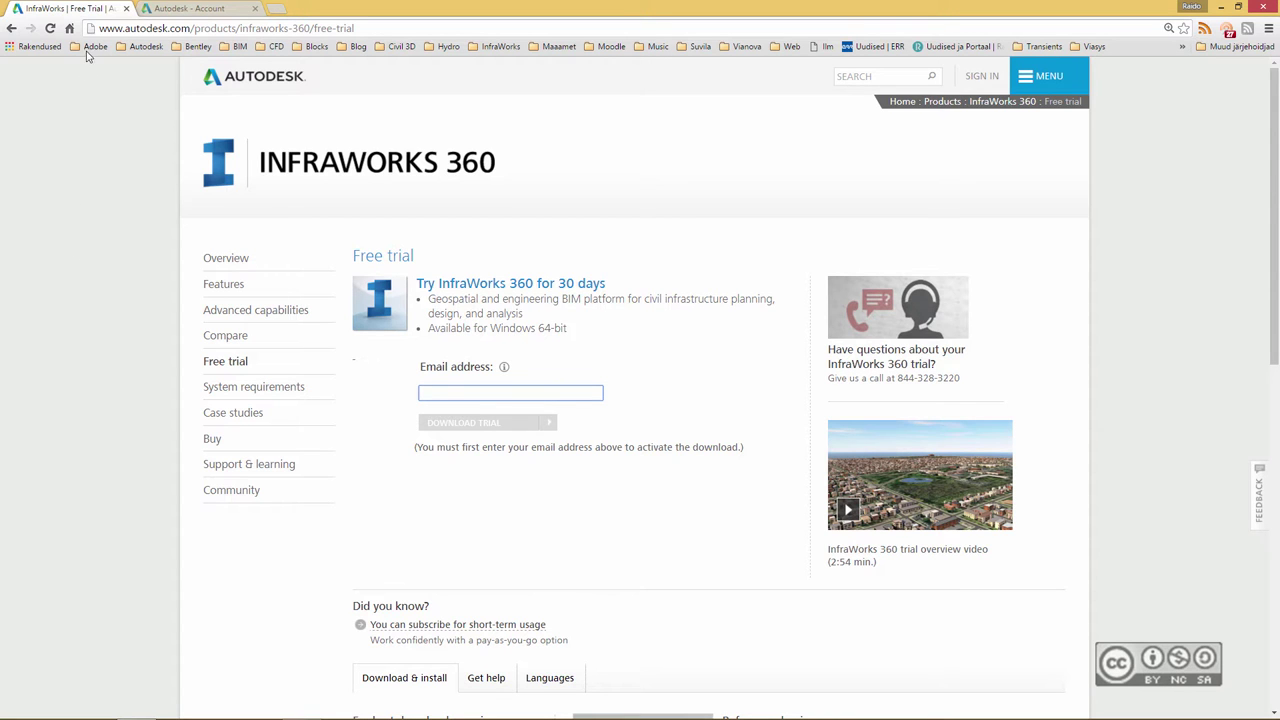
In Autodesk Account, show InfraWorks 360 downloads for version 2017, Win 64, English.
{"action": "left_click", "coordinate": [185, 8]}
{"action": "scroll", "coordinate": [169, 329], "scroll_direction": "up", "scroll_amount": 1}
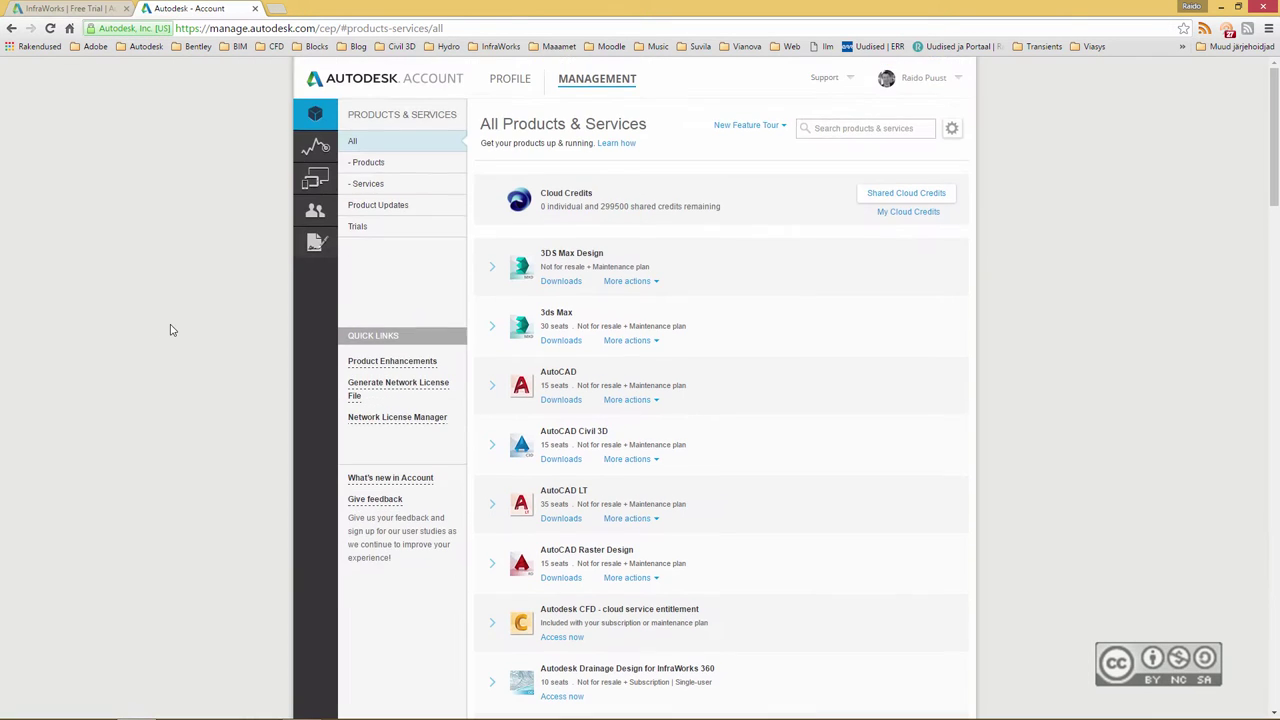
{"action": "scroll", "coordinate": [170, 385], "scroll_direction": "down", "scroll_amount": 5}
{"action": "scroll", "coordinate": [169, 387], "scroll_direction": "down", "scroll_amount": 7}
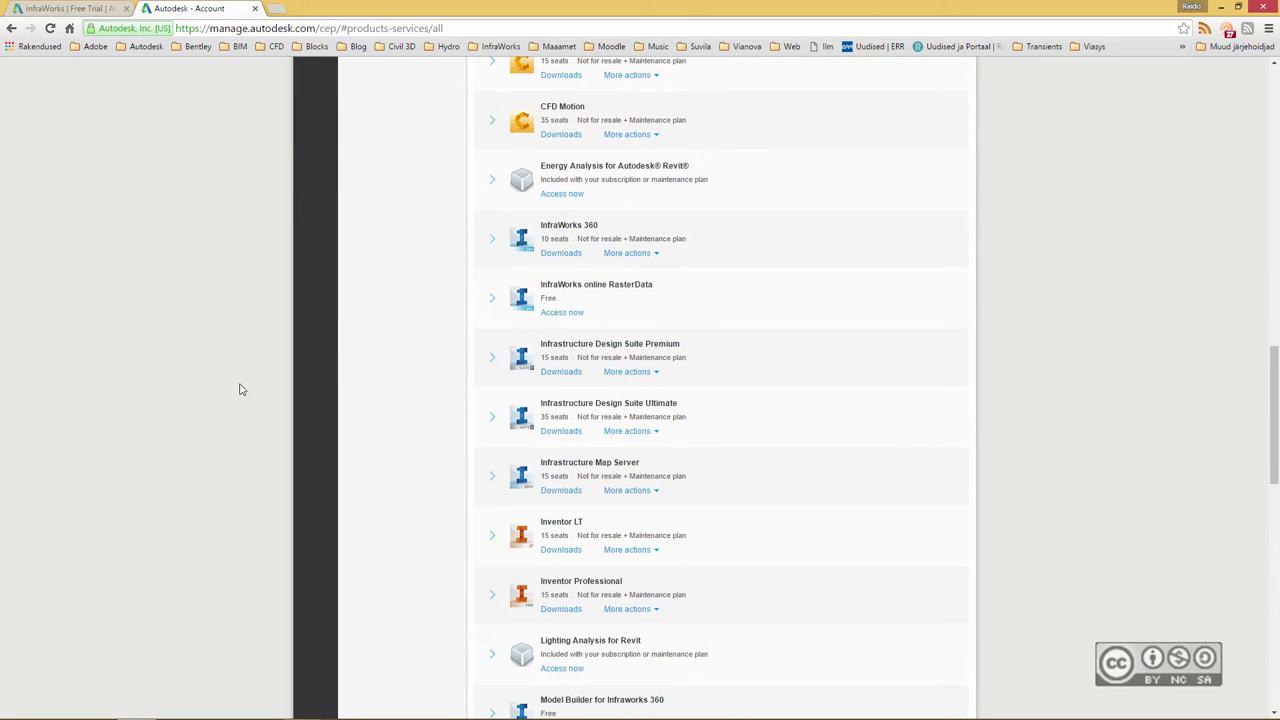
{"action": "left_click", "coordinate": [561, 253]}
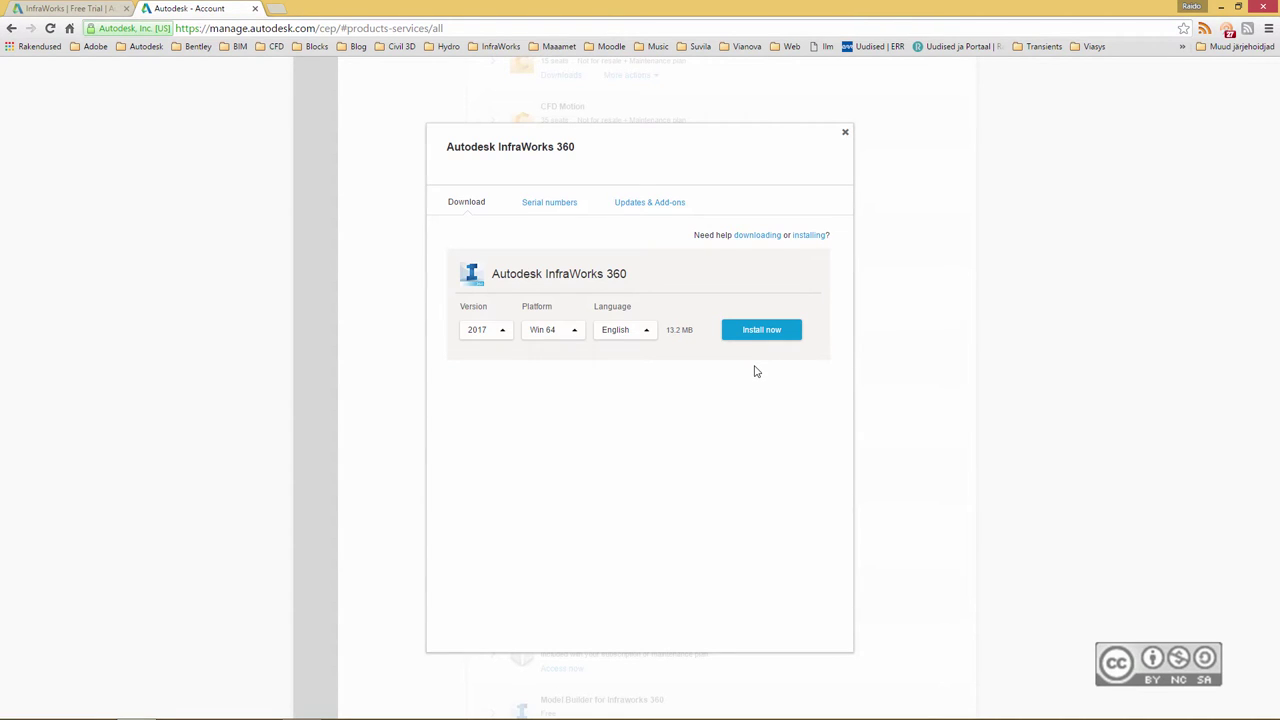
Return to the InfraWorks free trial page and scroll down it.
{"action": "left_click", "coordinate": [116, 9]}
{"action": "scroll", "coordinate": [106, 323], "scroll_direction": "down", "scroll_amount": 5}
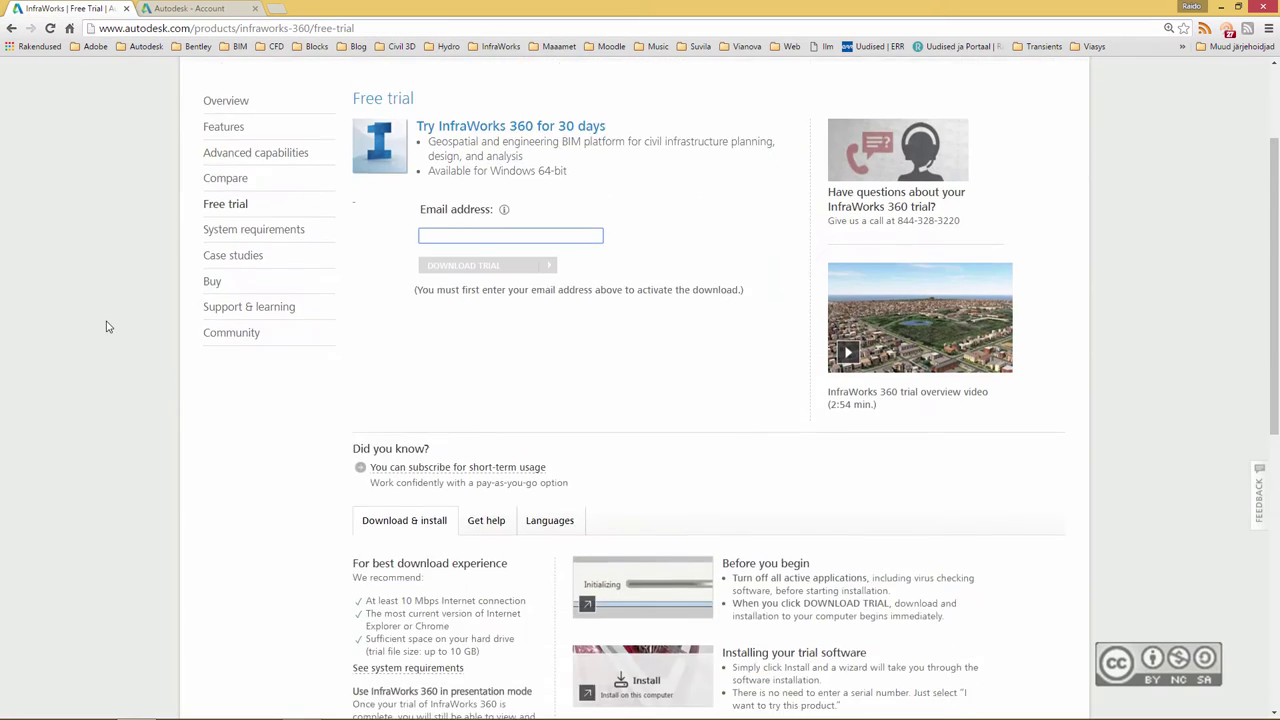
{"action": "scroll", "coordinate": [106, 325], "scroll_direction": "down", "scroll_amount": 3}
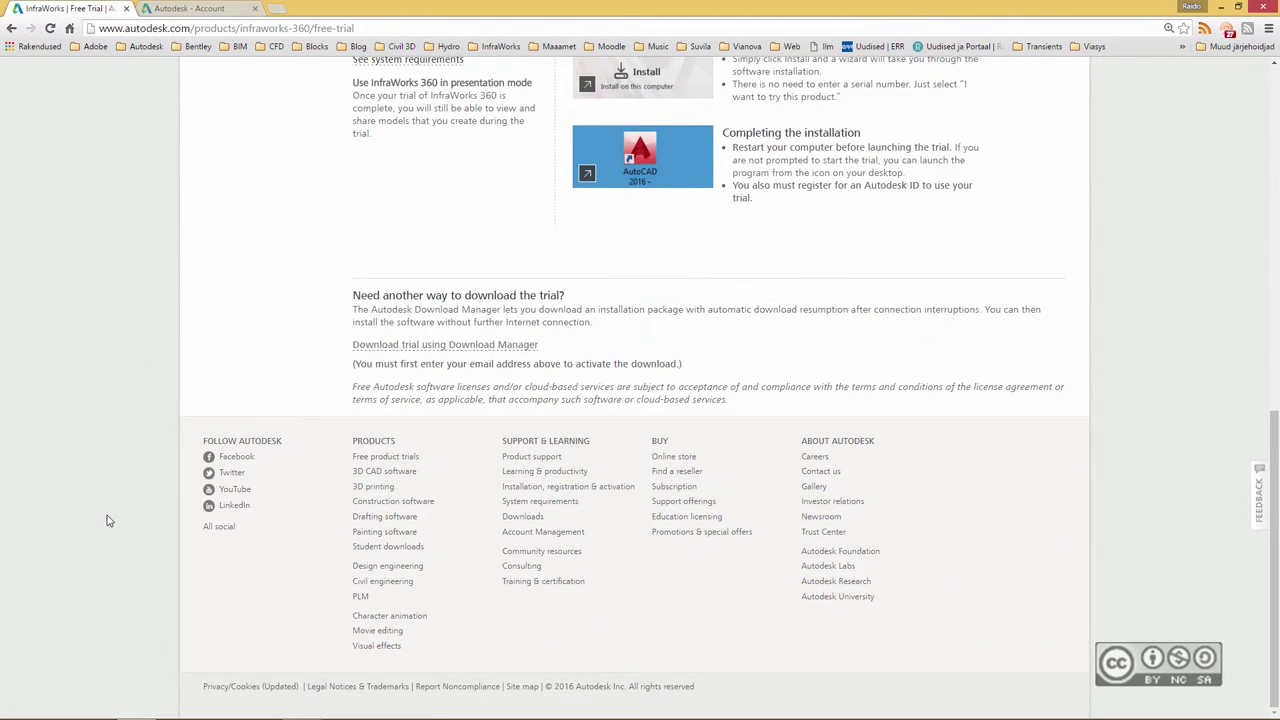
Run Setup.exe from the Autodesk_InfraWorks_2017_Win_64bit_DLM folder.
{"action": "key", "text": "alt+Tab"}
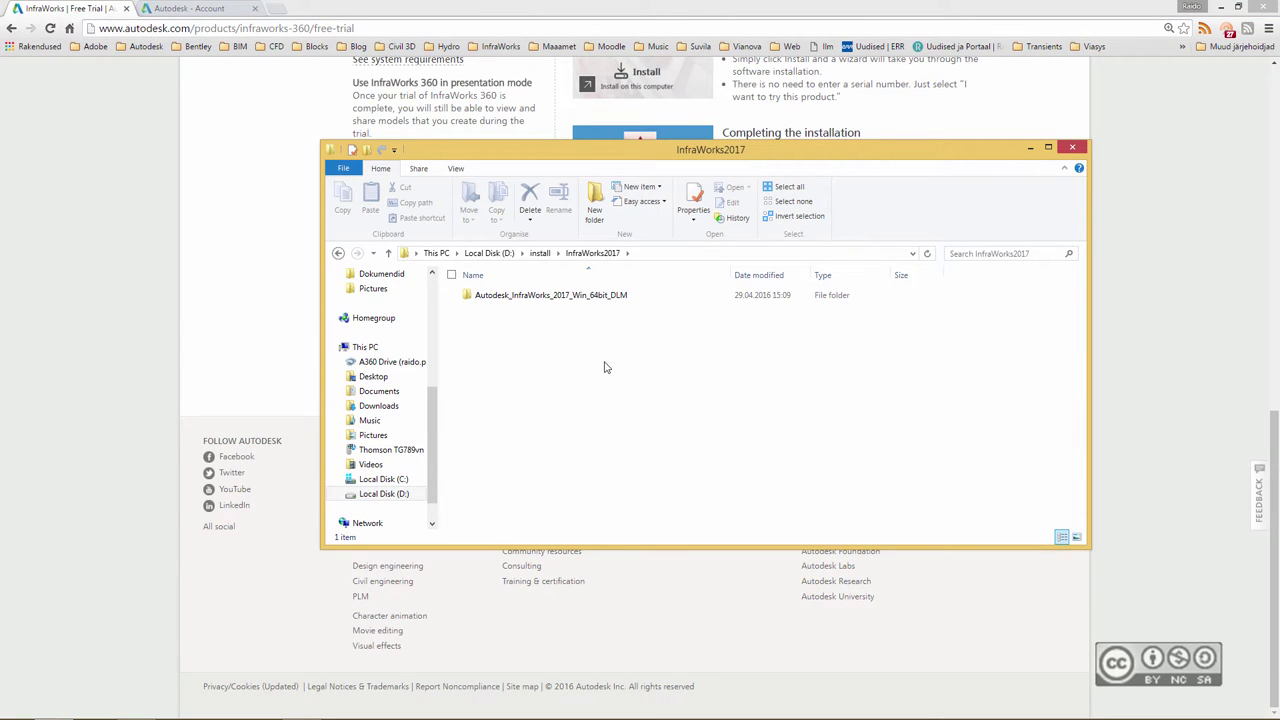
{"action": "double_click", "coordinate": [565, 296]}
{"action": "scroll", "coordinate": [545, 385], "scroll_direction": "down", "scroll_amount": 2}
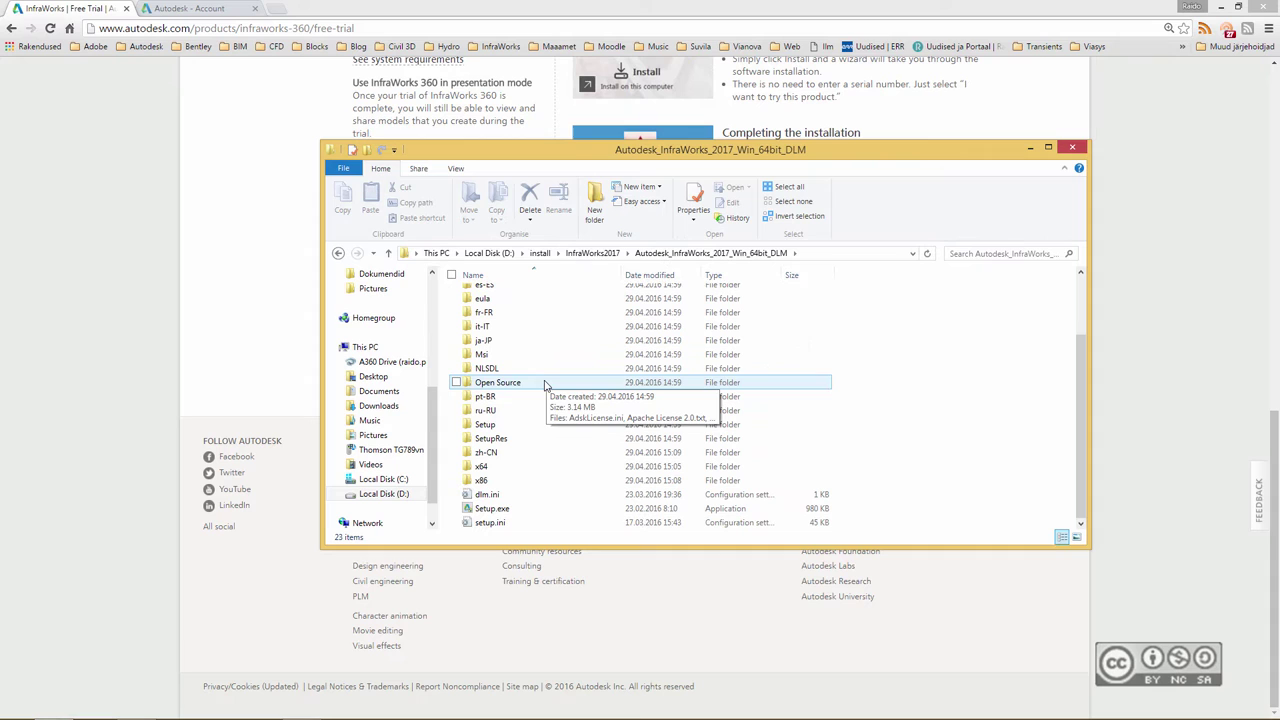
{"action": "double_click", "coordinate": [490, 510]}
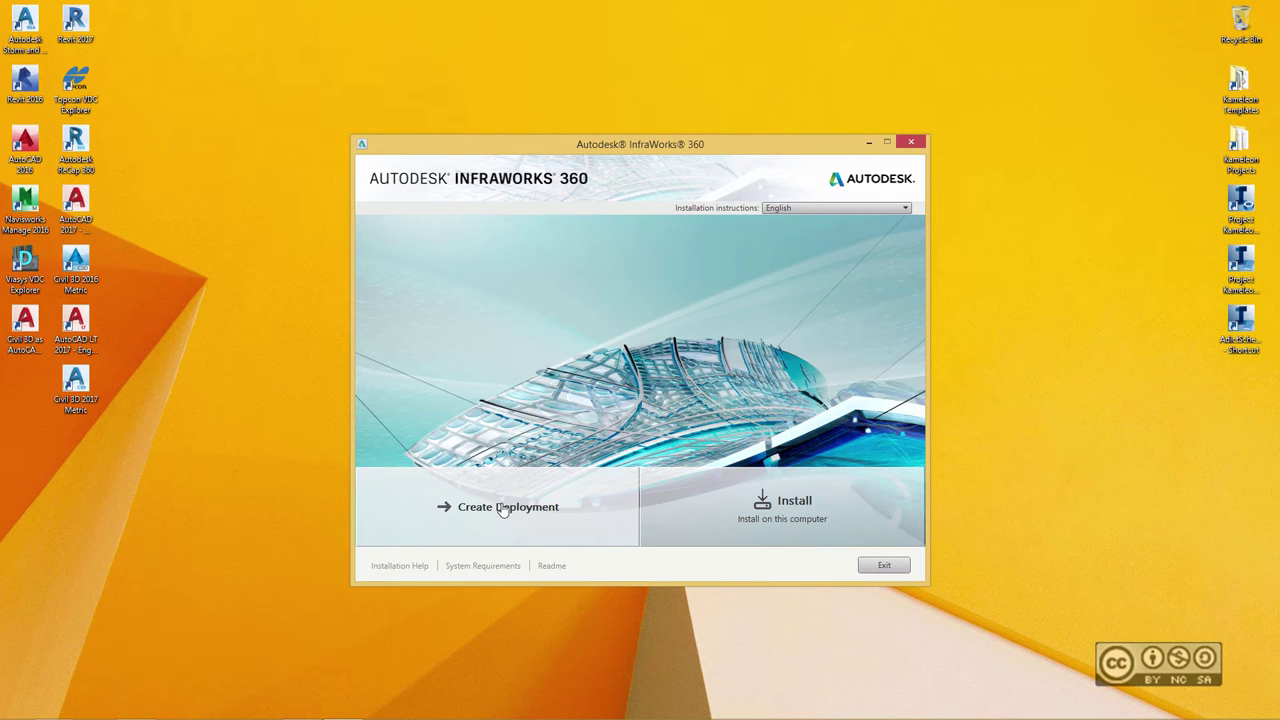
Accept the license, reach Configure Installation, and review InfraWorks 360's sub-components.
{"action": "left_click", "coordinate": [786, 502]}
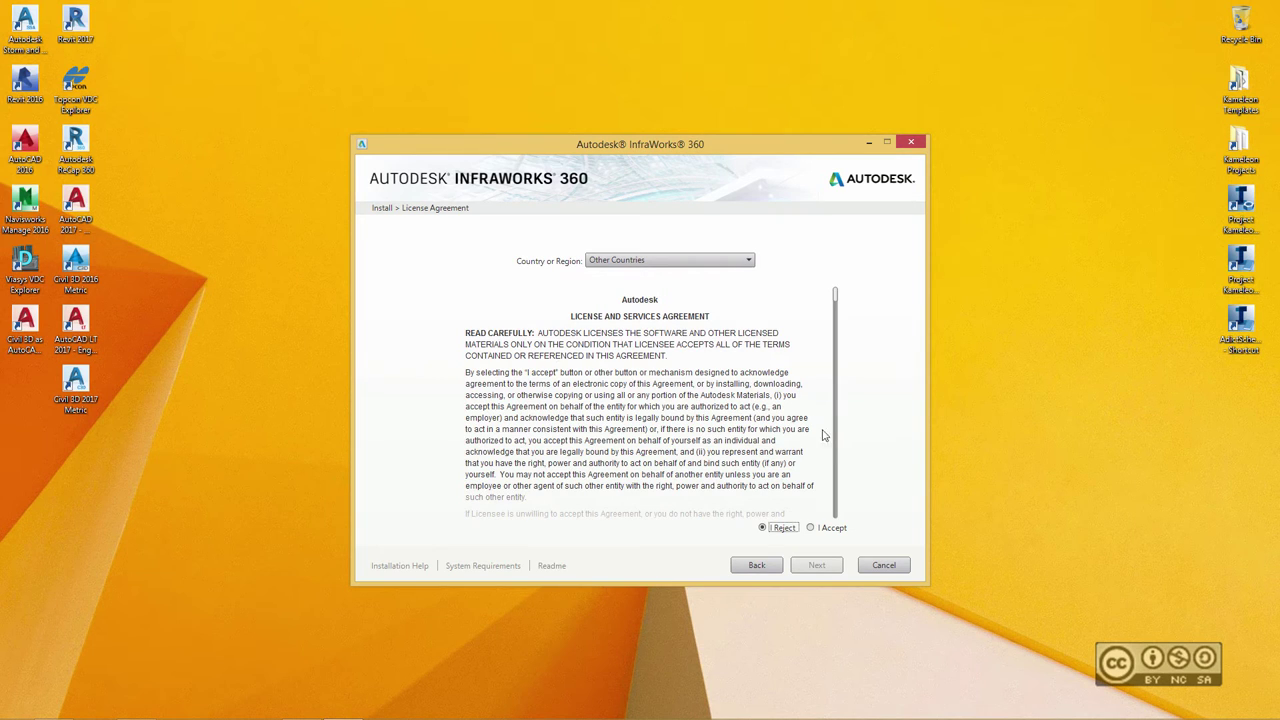
{"action": "left_click", "coordinate": [818, 530]}
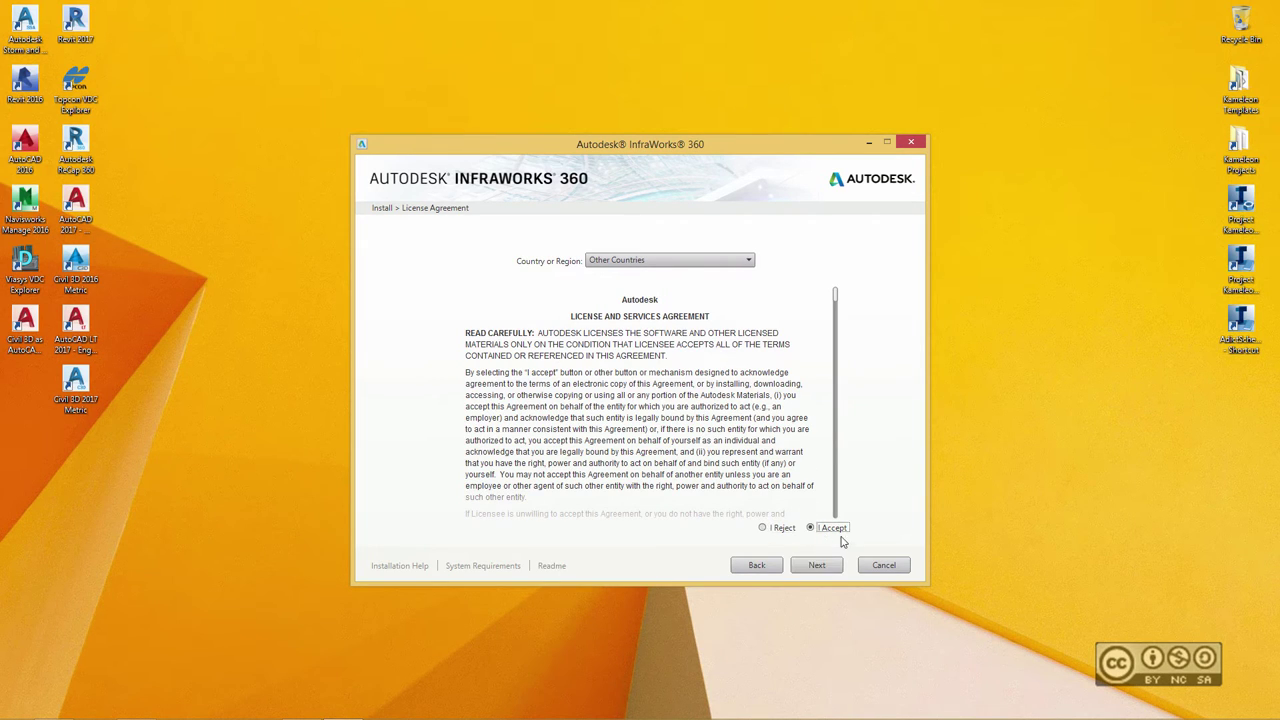
{"action": "left_click", "coordinate": [817, 565]}
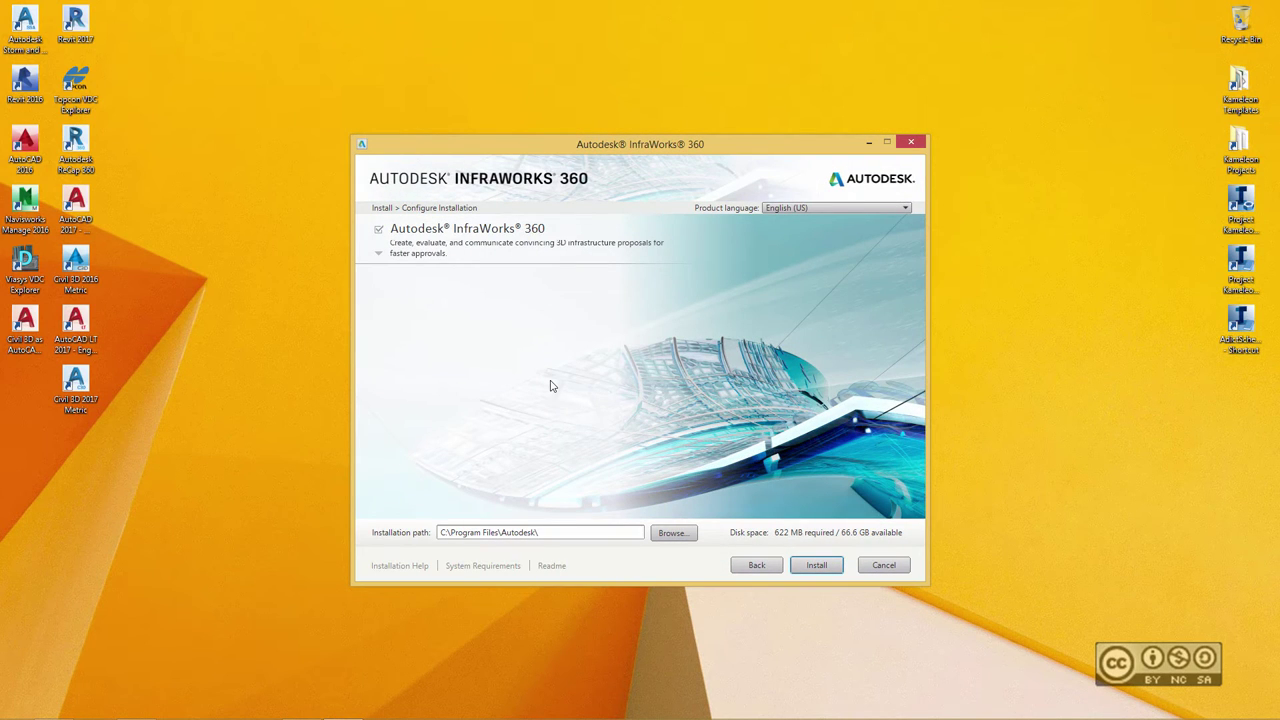
{"action": "left_click", "coordinate": [513, 236]}
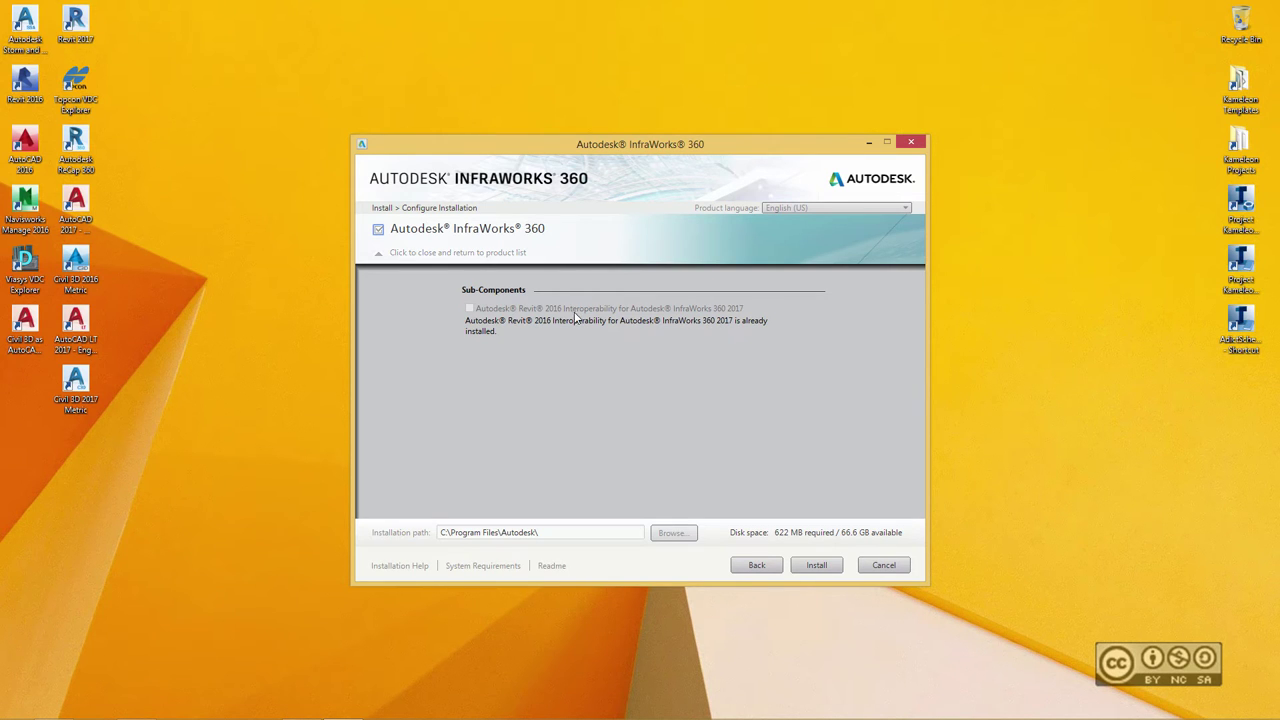
{"action": "left_click", "coordinate": [478, 232]}
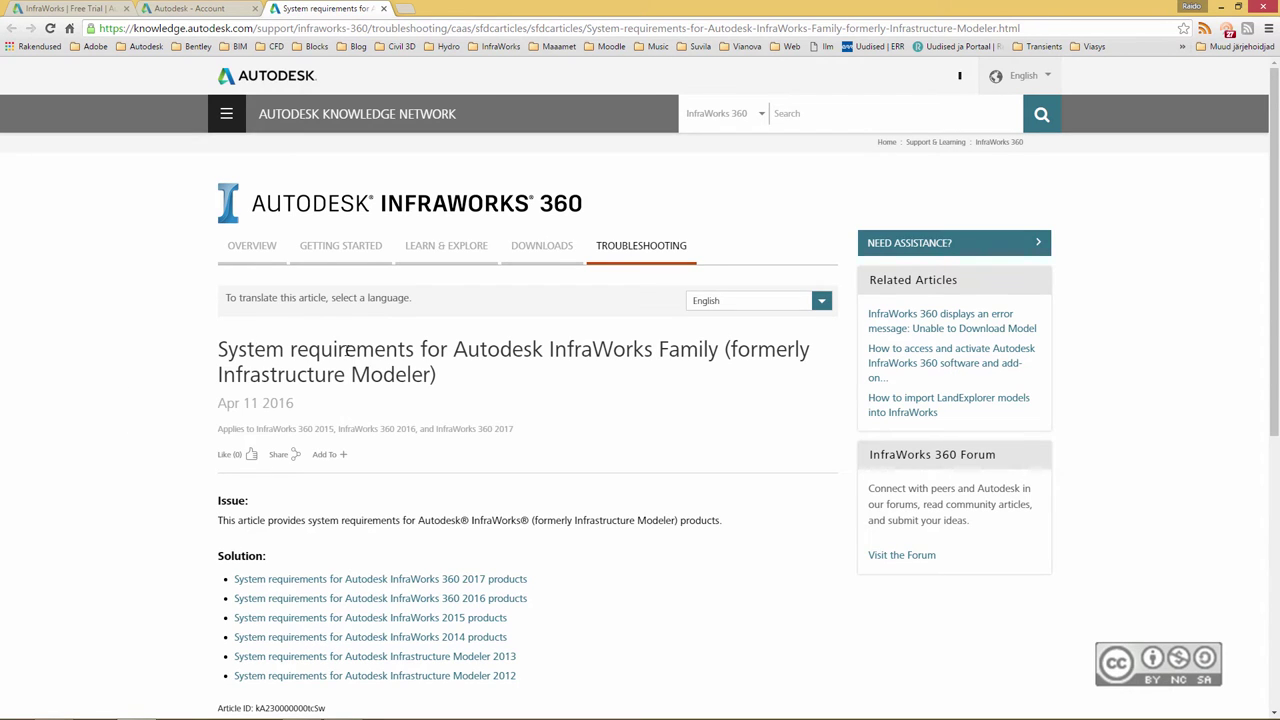
View the InfraWorks 360 2017 system requirements, then minimize the browser.
{"action": "scroll", "coordinate": [552, 468], "scroll_direction": "down", "scroll_amount": 2}
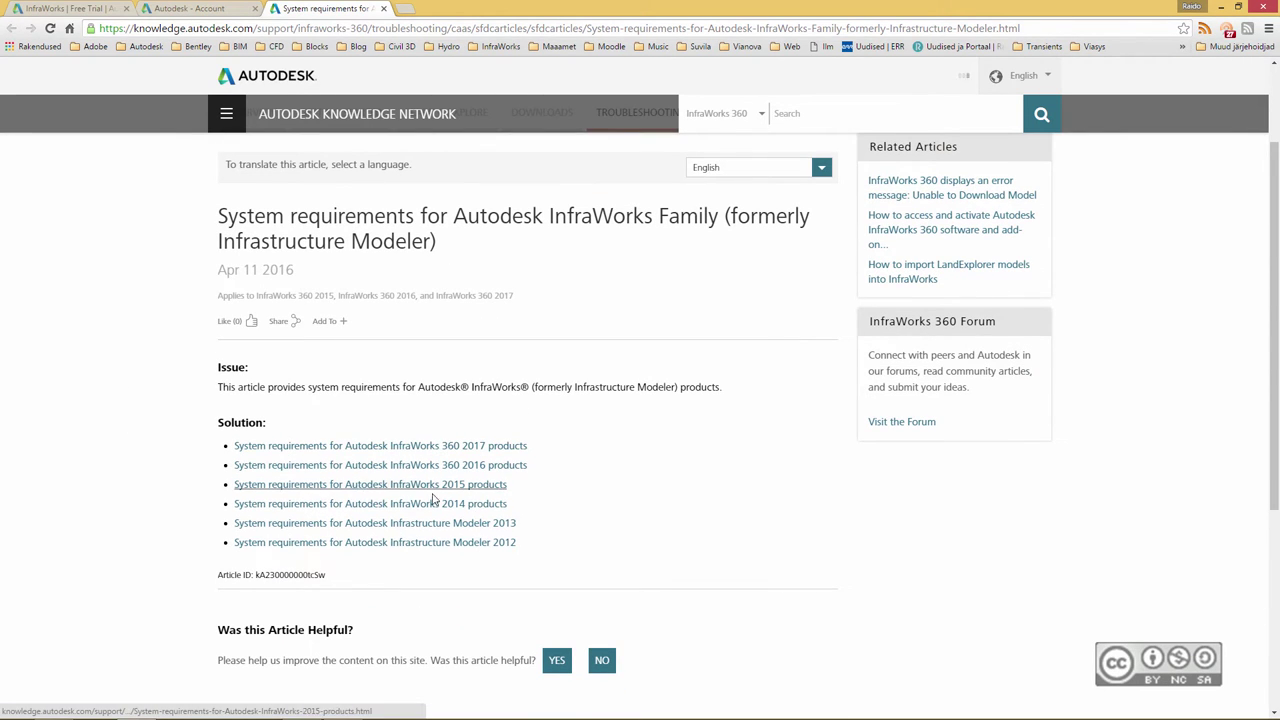
{"action": "left_click", "coordinate": [484, 449]}
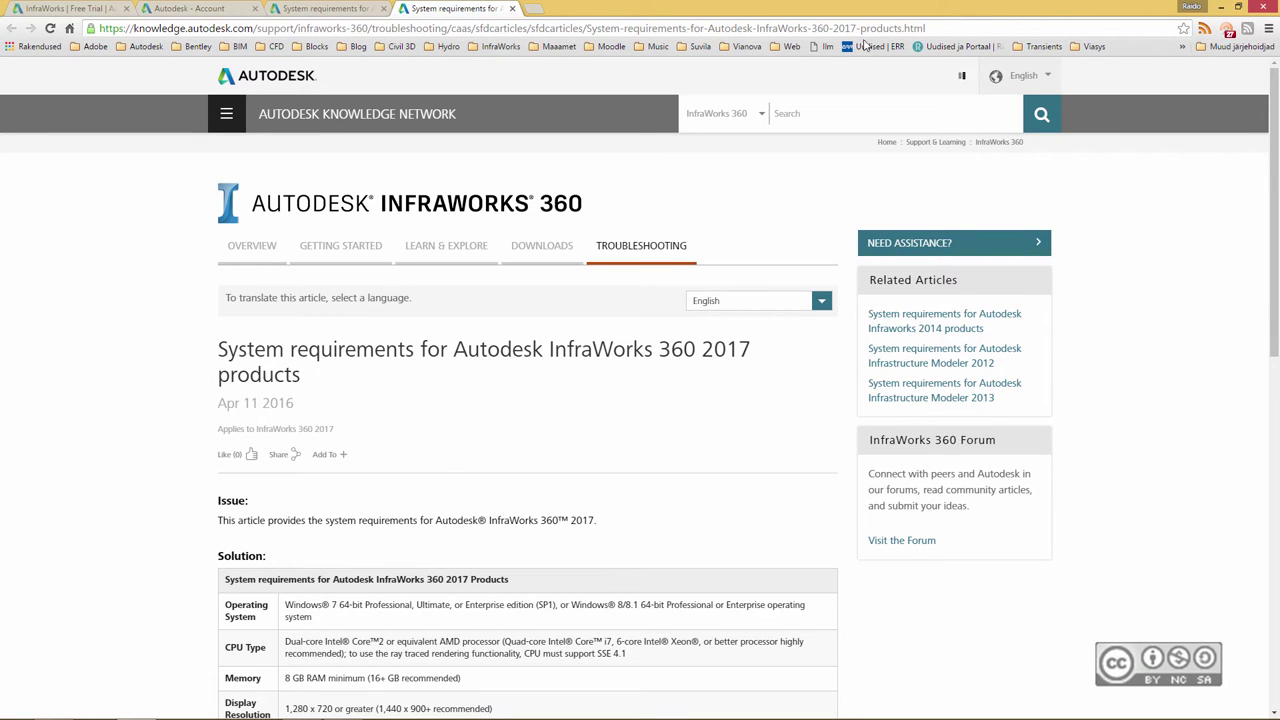
{"action": "left_click", "coordinate": [1221, 7]}
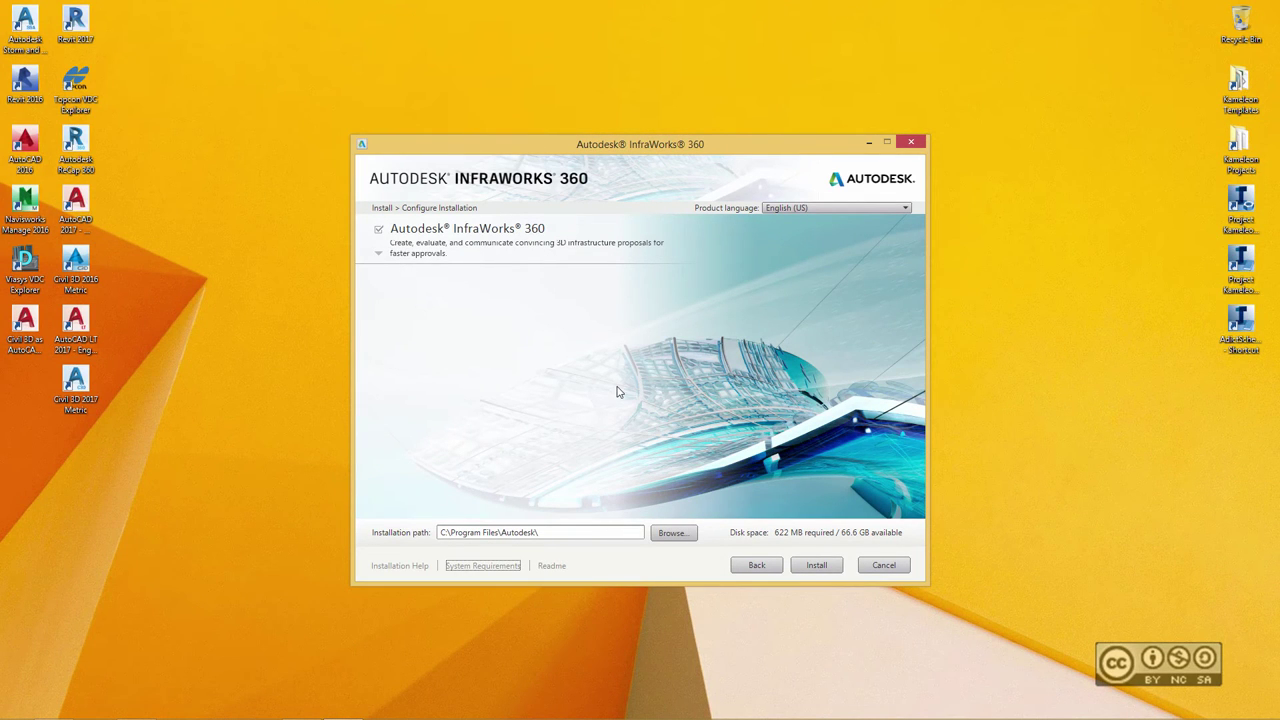
Install InfraWorks 360 and Autodesk Desktop App to C:\Program Files\Autodesk\.
{"action": "left_click", "coordinate": [817, 566]}
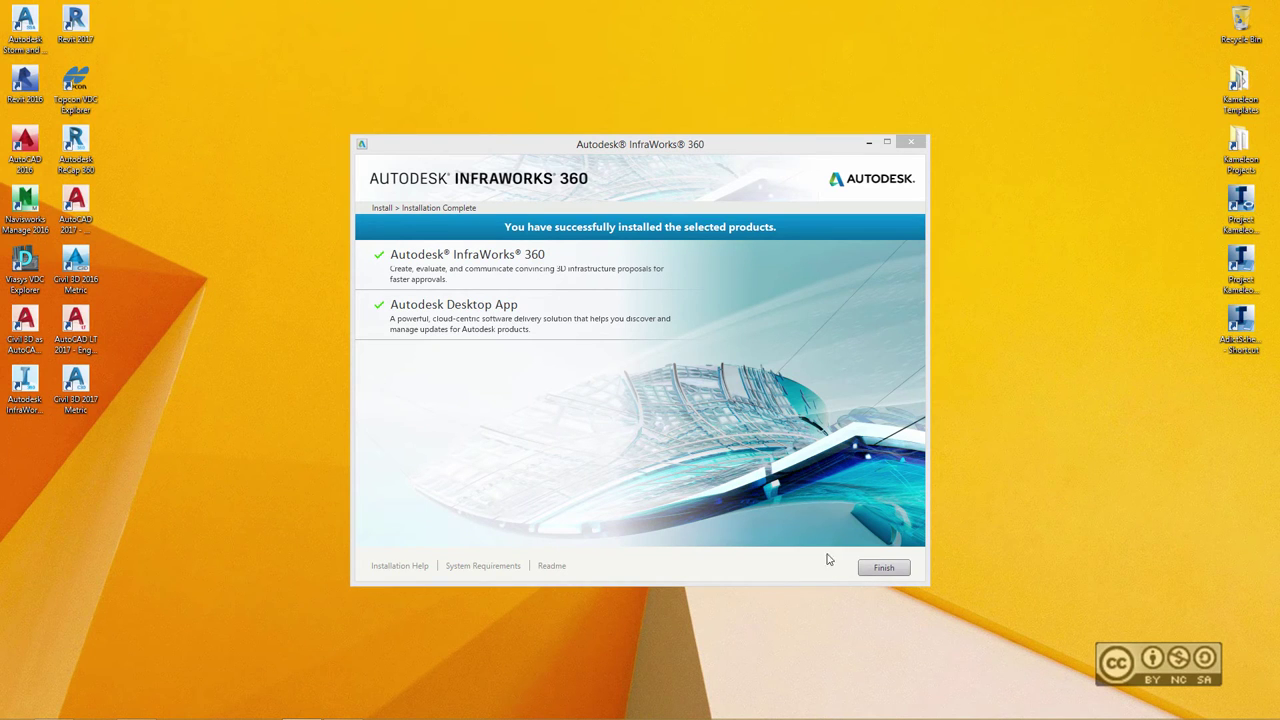
Close the finished installer, reposition the InfraWorks 360 desktop icon, and launch it.
{"action": "left_click", "coordinate": [888, 568]}
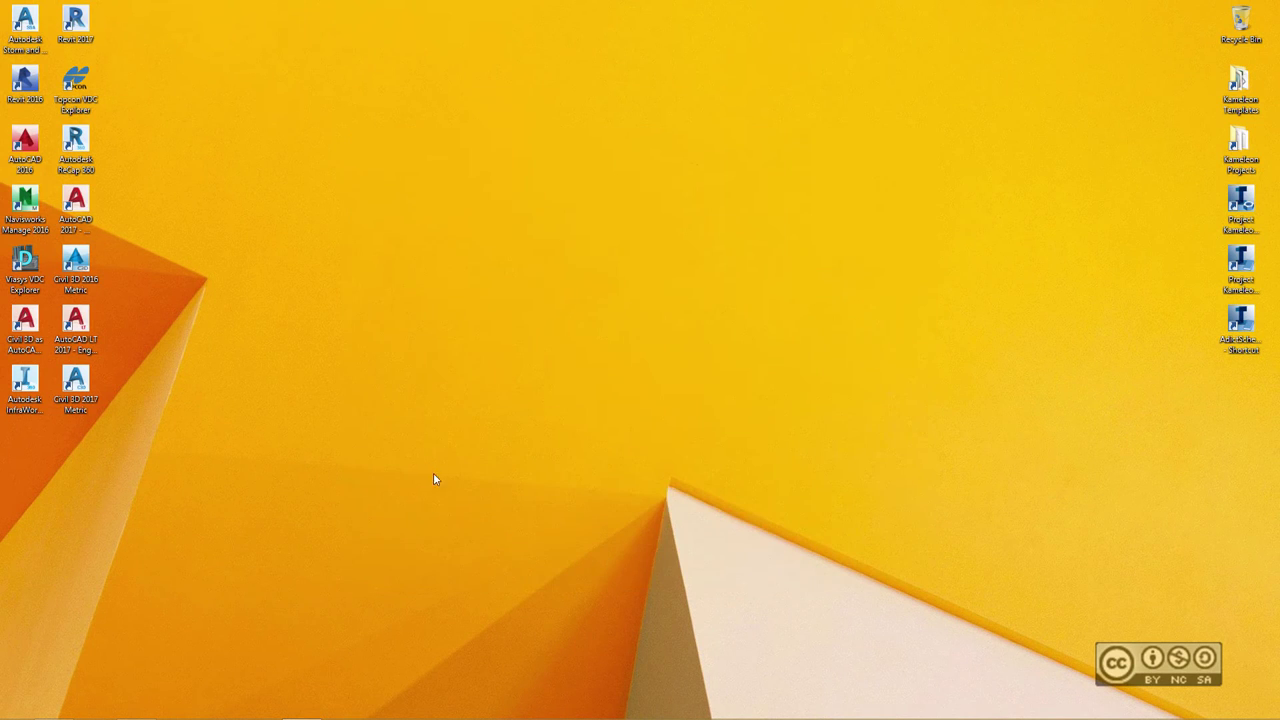
{"action": "left_click_drag", "start_coordinate": [25, 385], "coordinate": [172, 393]}
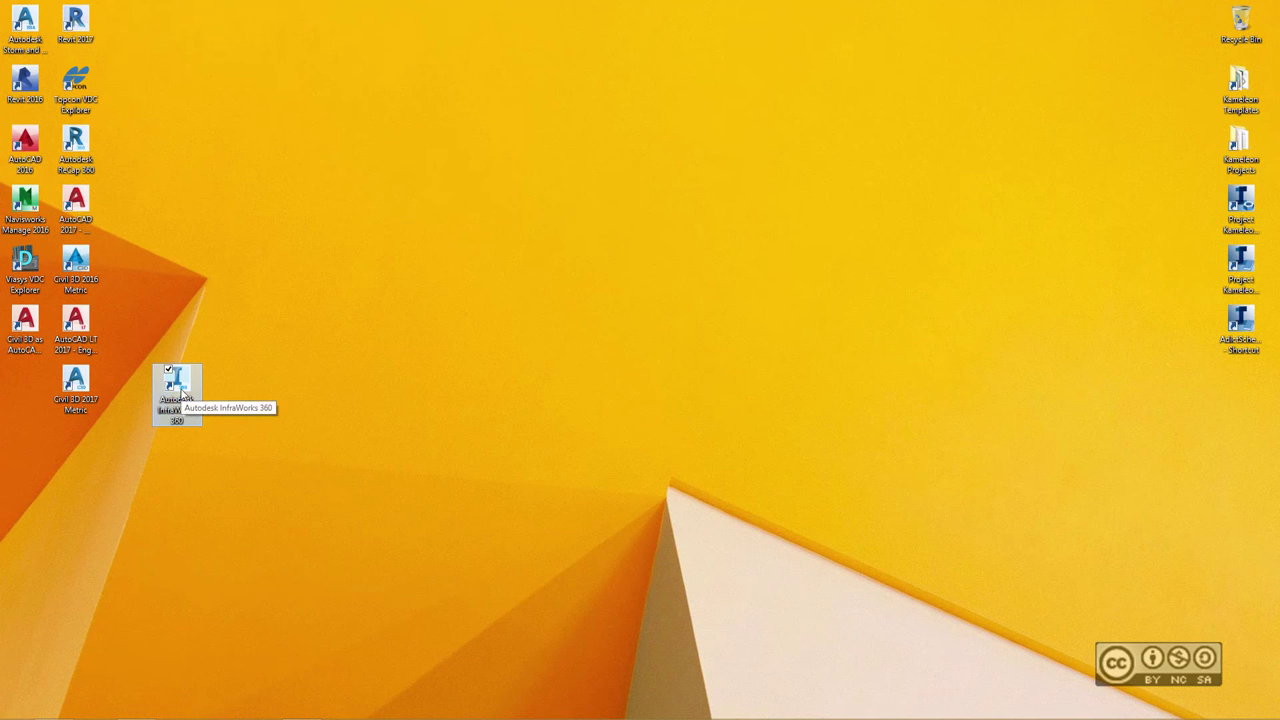
{"action": "double_click", "coordinate": [186, 391]}
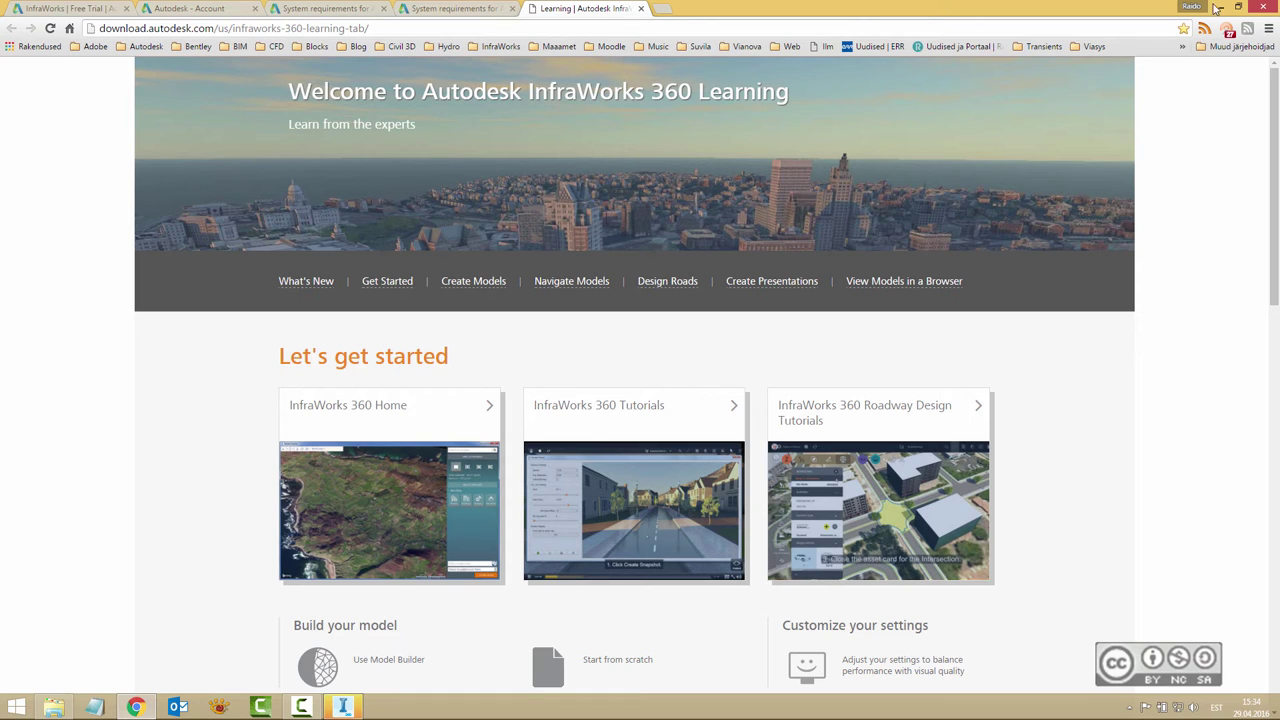
Minimize Chrome and dismiss the InfraWorks 360 welcome message to show My Models.
{"action": "left_click", "coordinate": [1221, 7]}
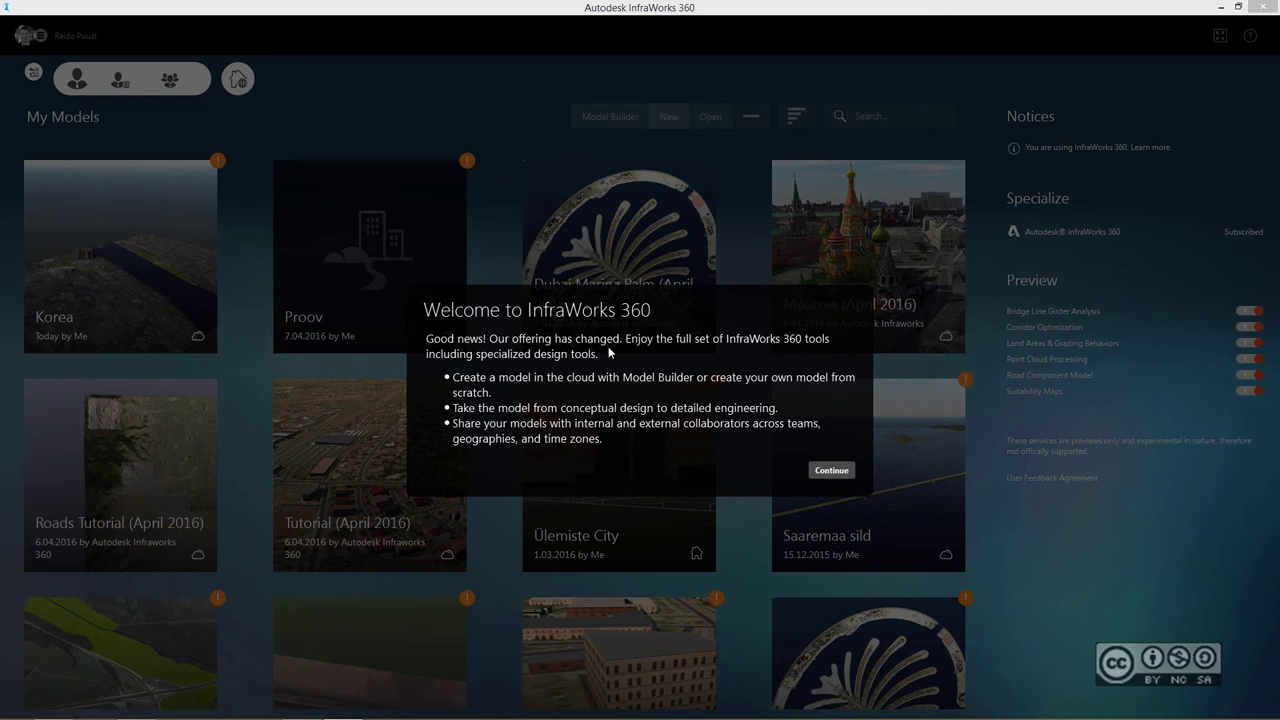
{"action": "left_click", "coordinate": [831, 473]}
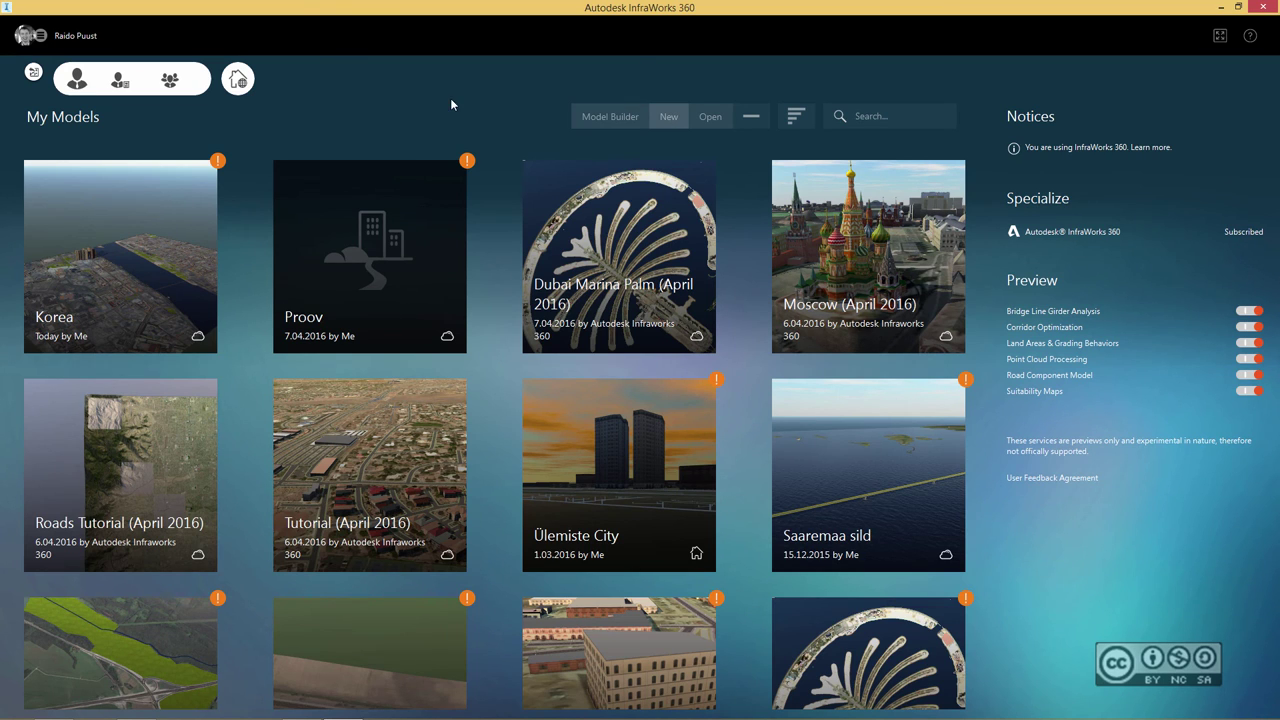
Sign out, relaunch InfraWorks 360, and sign back in with the account password.
{"action": "left_click", "coordinate": [40, 35]}
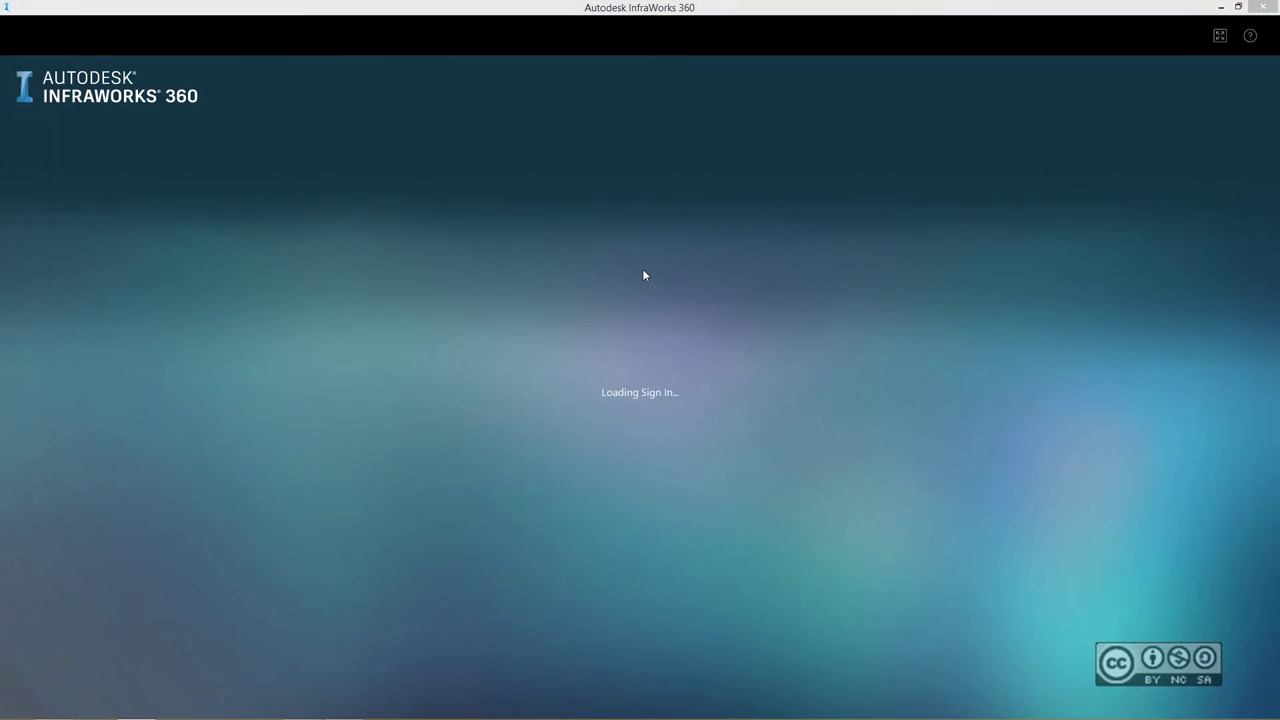
{"action": "left_click", "coordinate": [623, 380]}
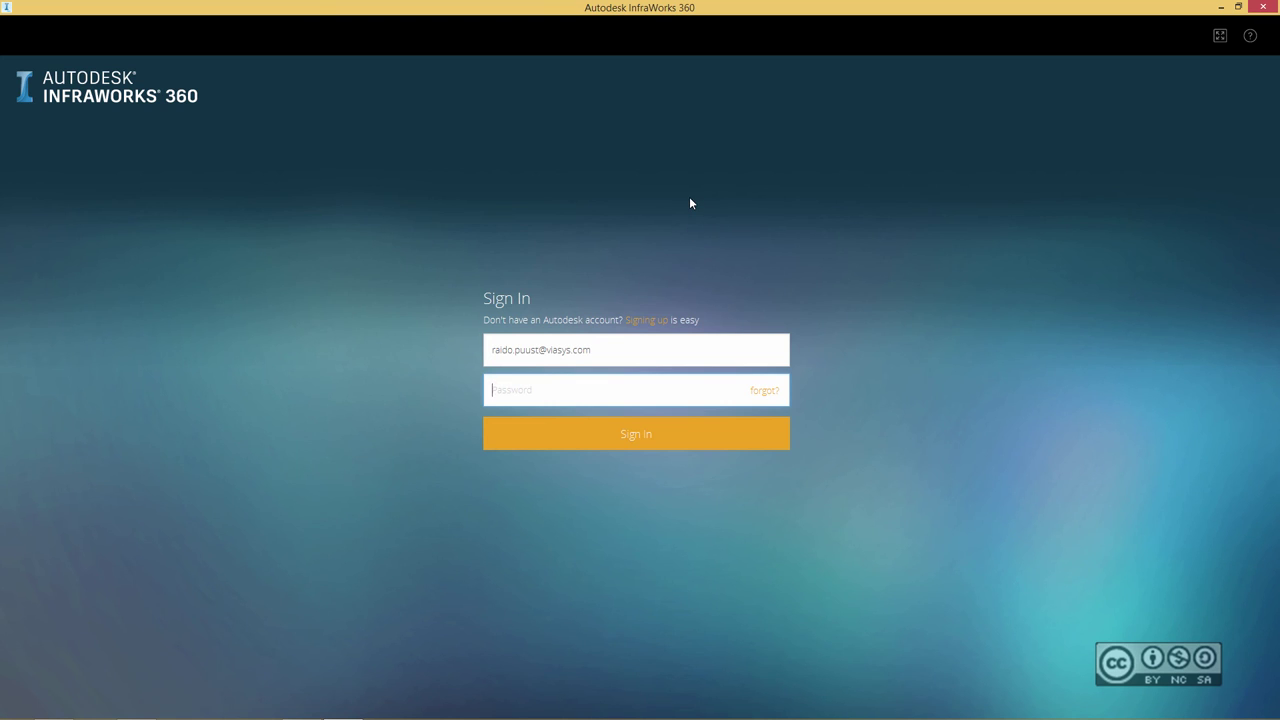
{"action": "left_click", "coordinate": [1263, 7]}
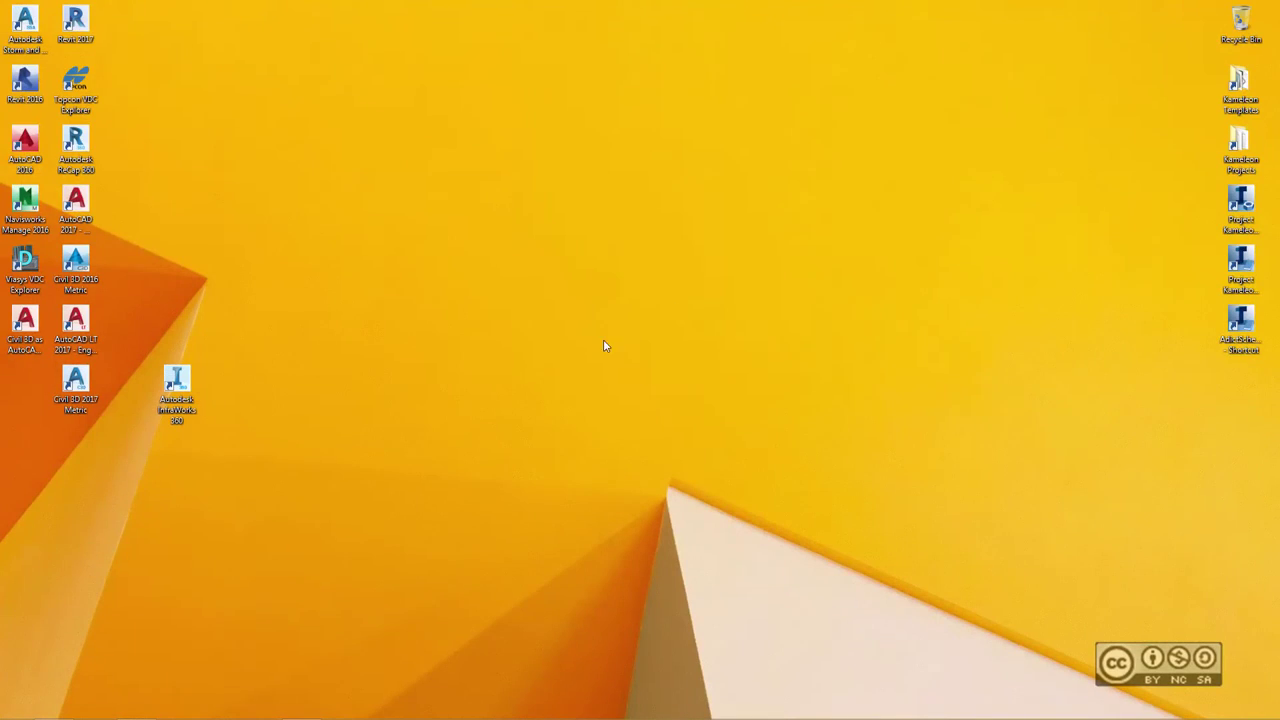
{"action": "double_click", "coordinate": [175, 382]}
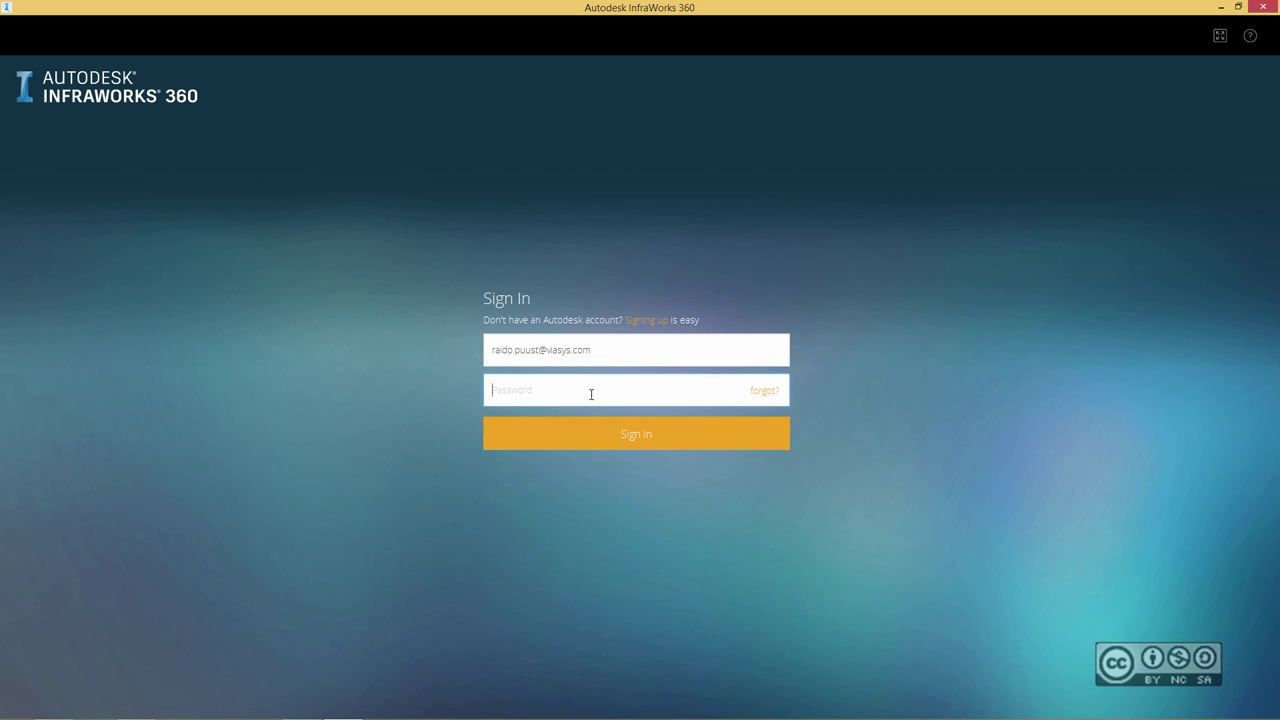
{"action": "key", "text": "ctrl+v"}
{"action": "left_click", "coordinate": [634, 437]}
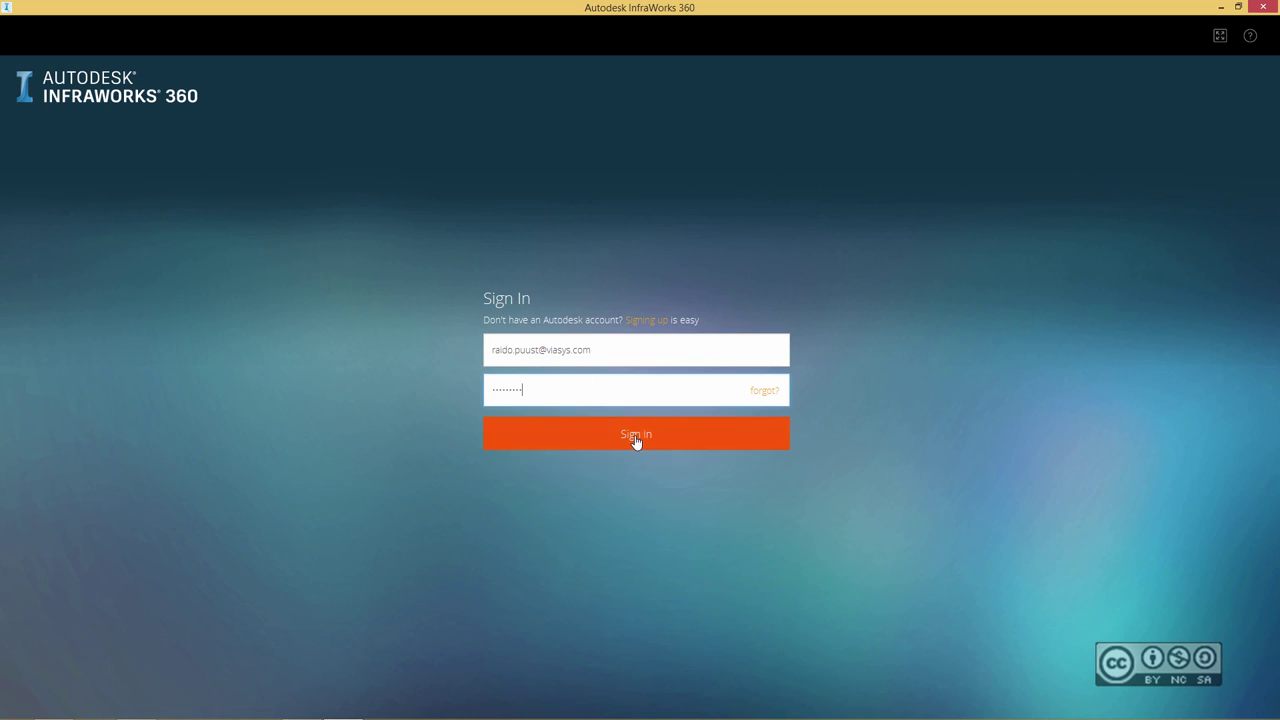